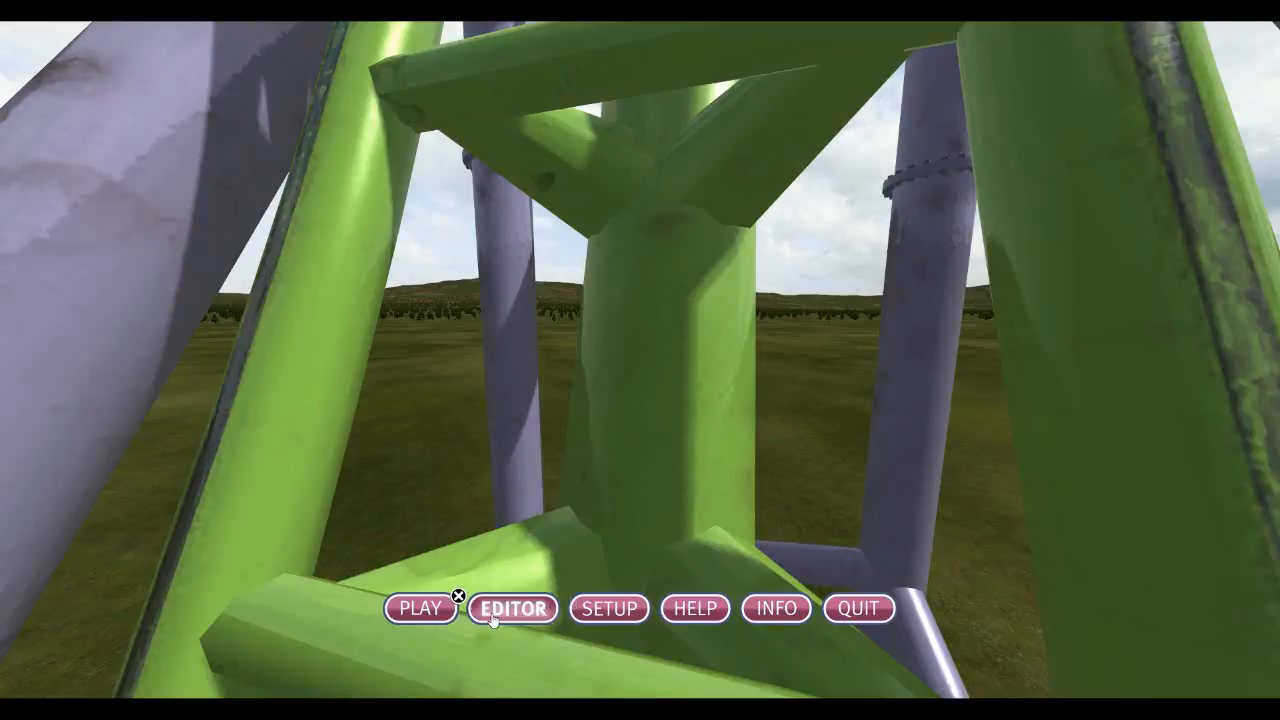
# - Open the editor and view the coaster layout from the front, returning to the perspective view
pyautogui.click(513, 609)
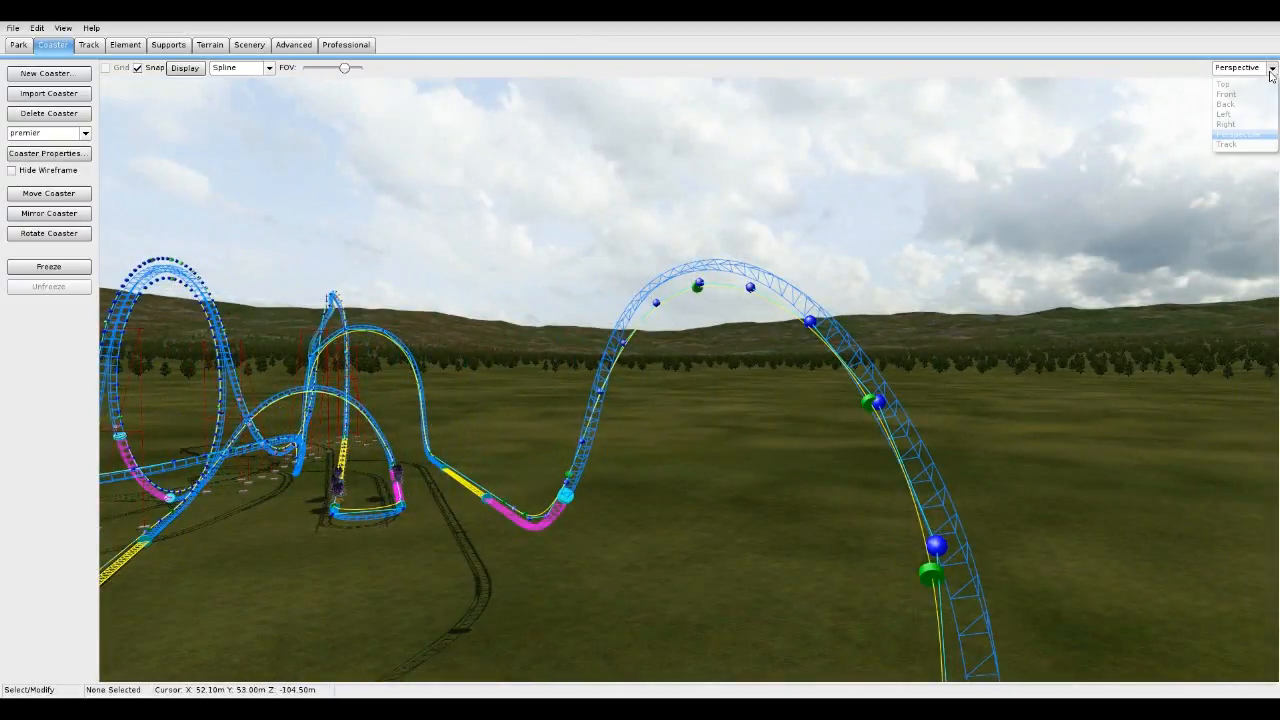
pyautogui.click(1256, 97)
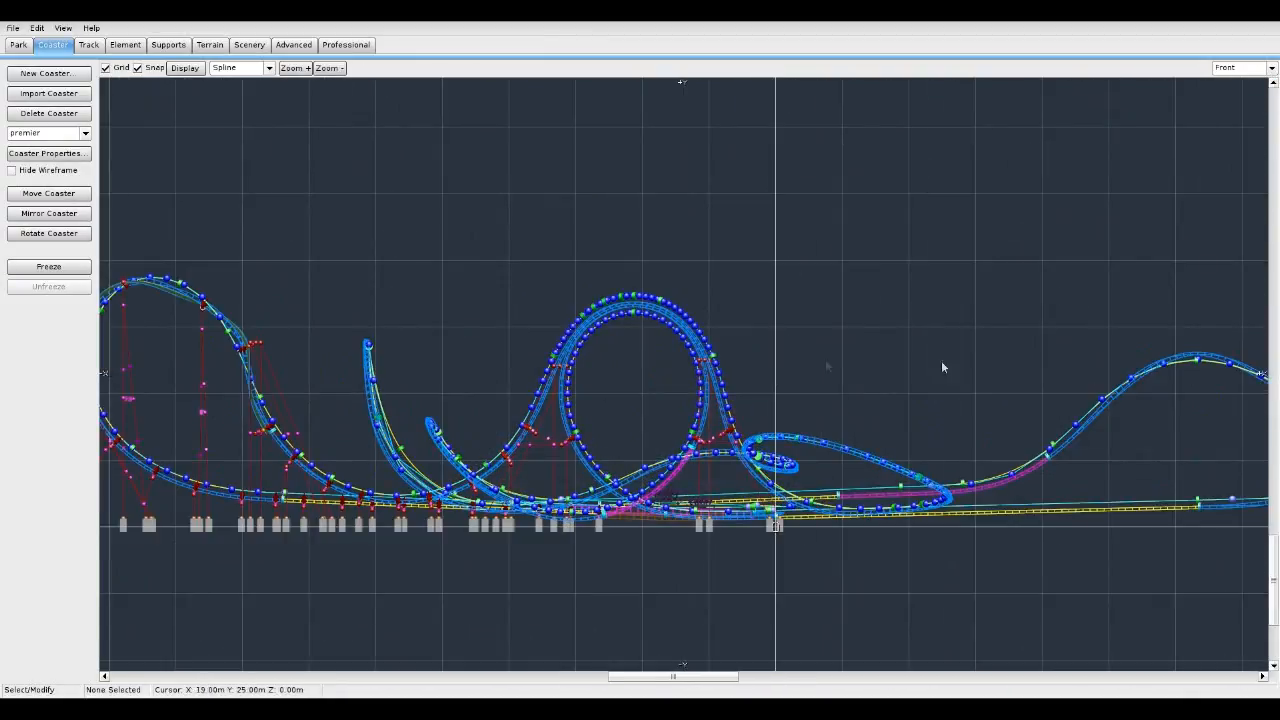
pyautogui.moveTo(1010, 362); pyautogui.dragTo(755, 357, button='right')
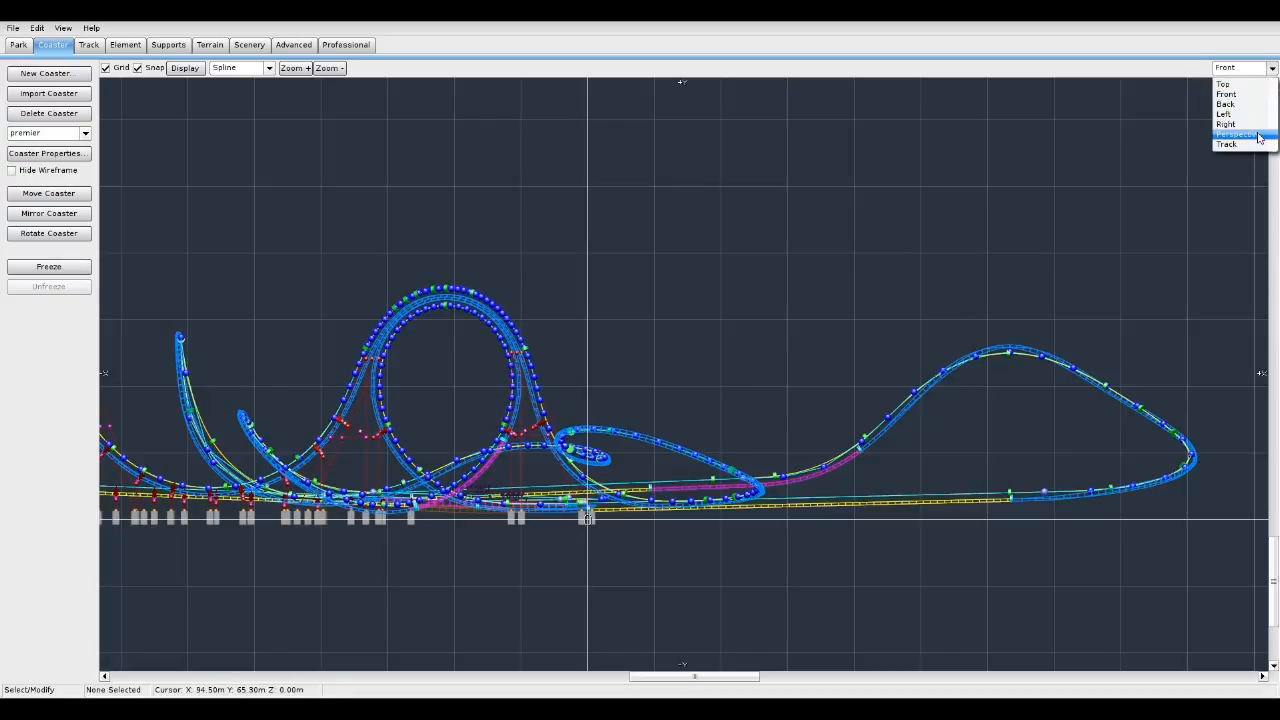
pyautogui.click(1258, 136)
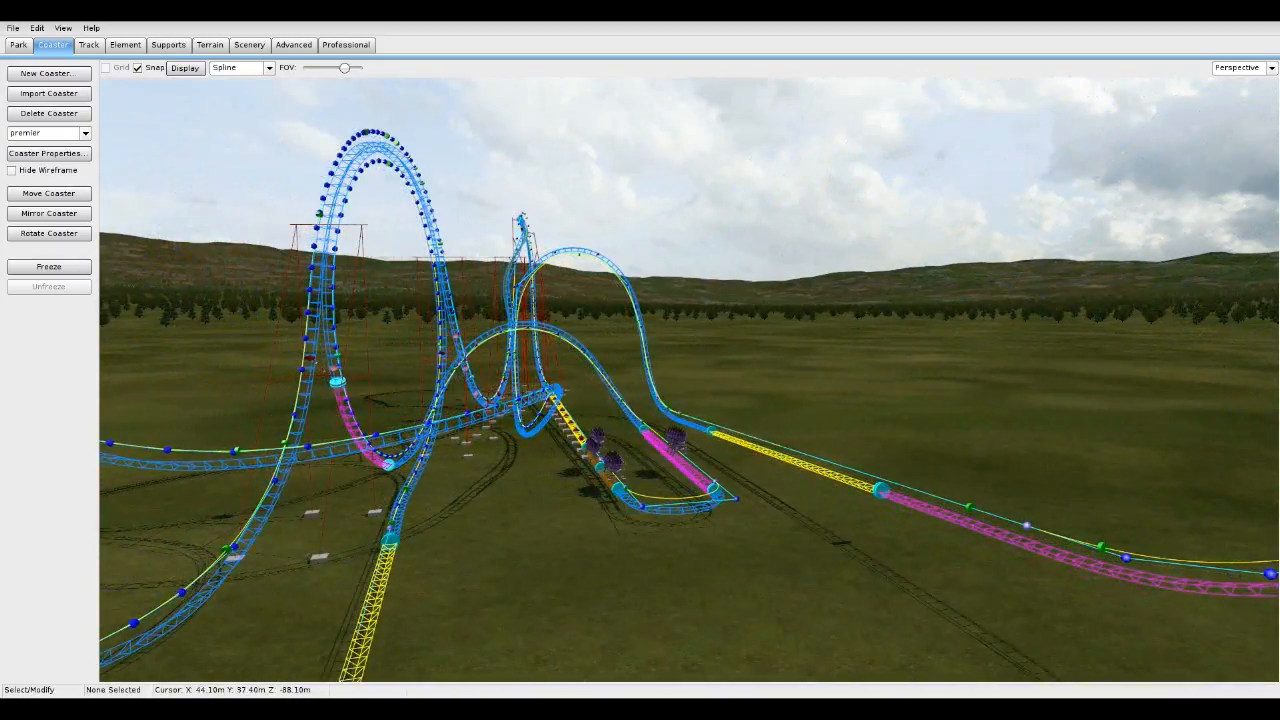
# - Check the settings of the transport section running alongside the station
pyautogui.press('w')
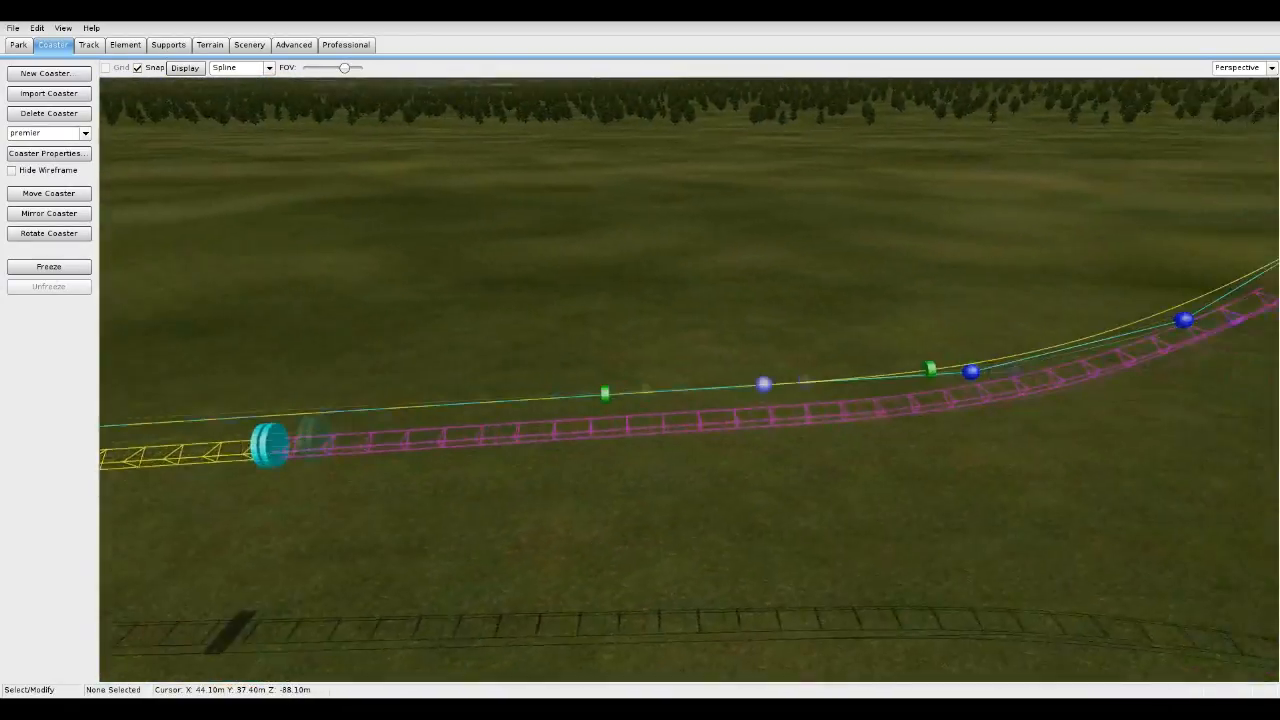
pyautogui.moveTo(640, 300); pyautogui.dragTo(690, 330, button='right')
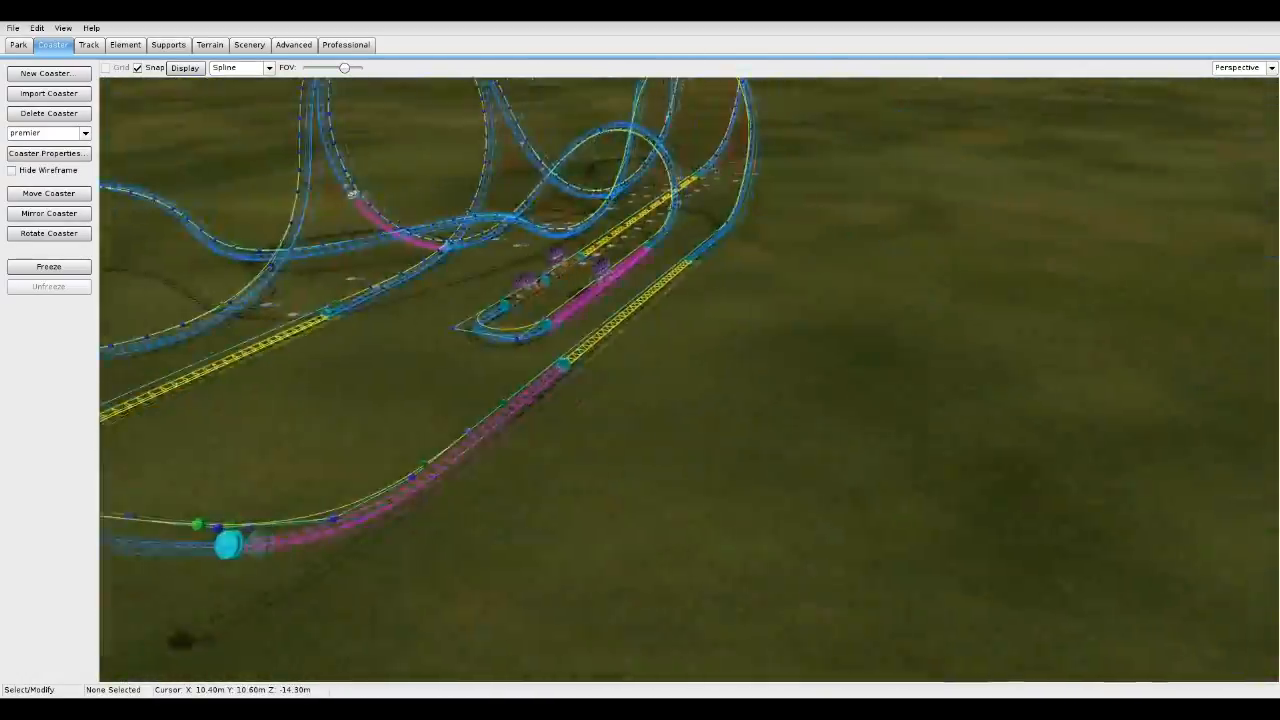
pyautogui.moveTo(550, 285); pyautogui.dragTo(423, 277, button='right')
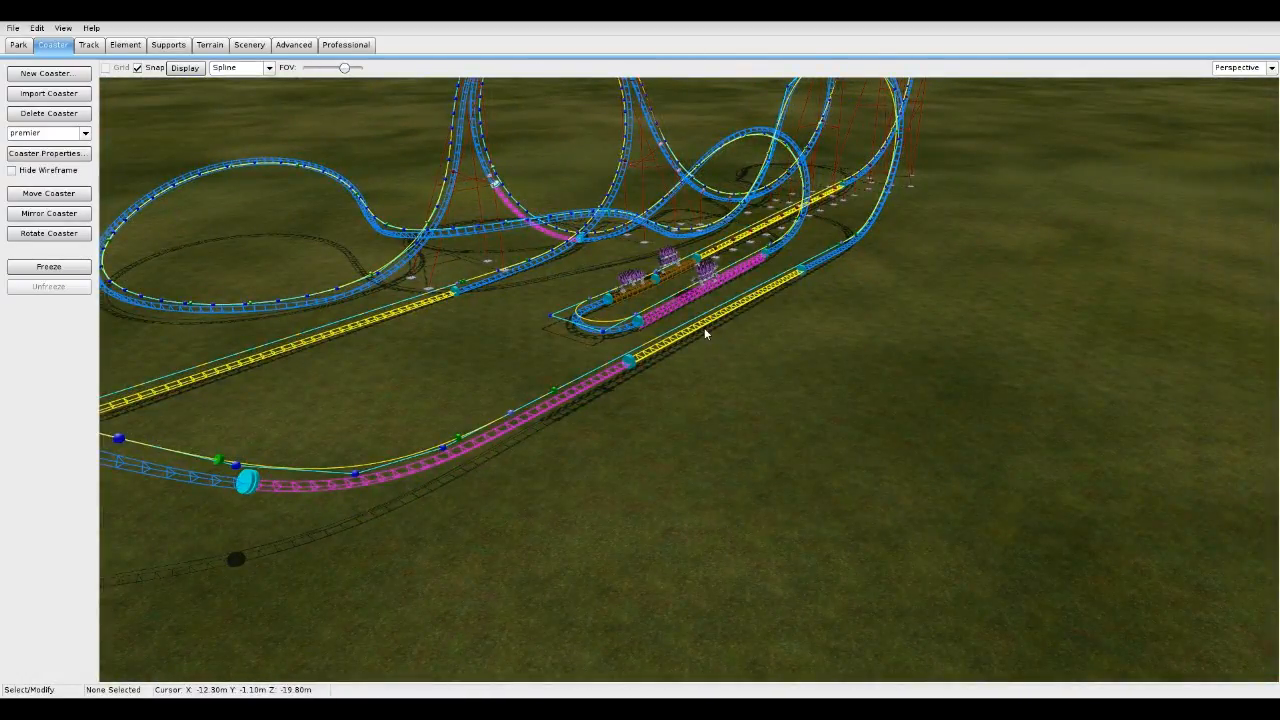
pyautogui.scroll(3, 690, 360)
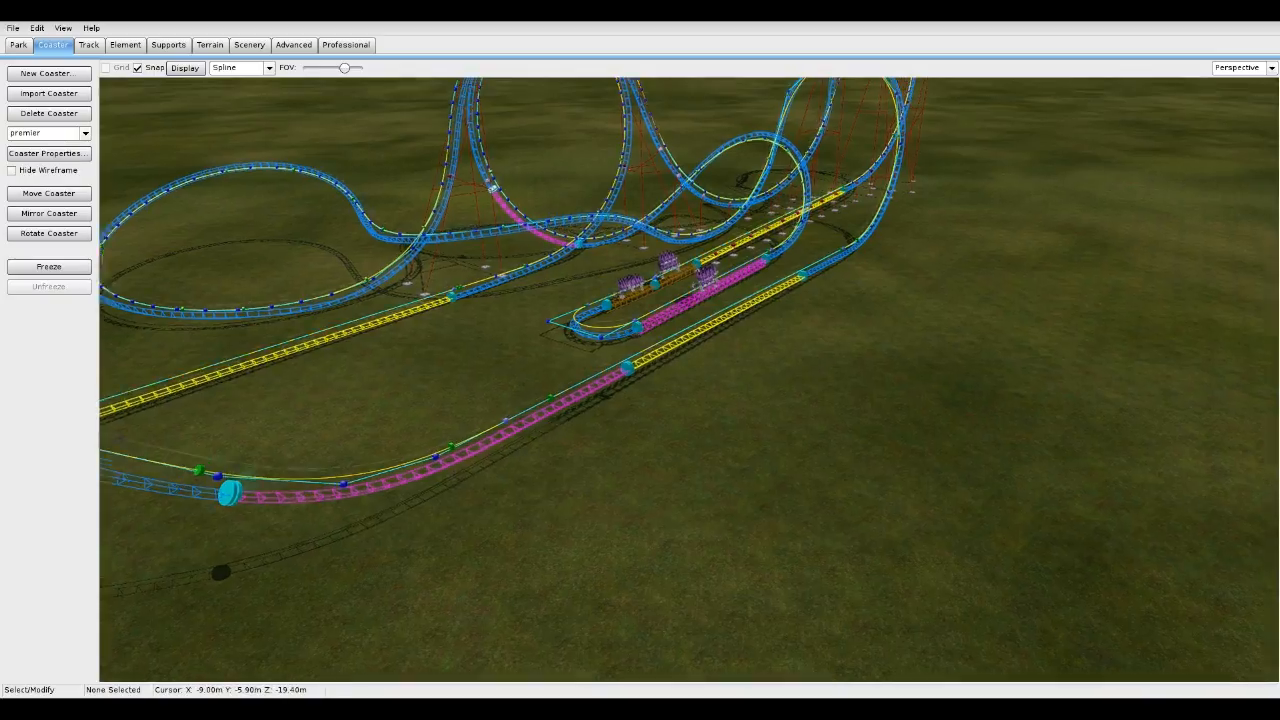
pyautogui.doubleClick(690, 338)
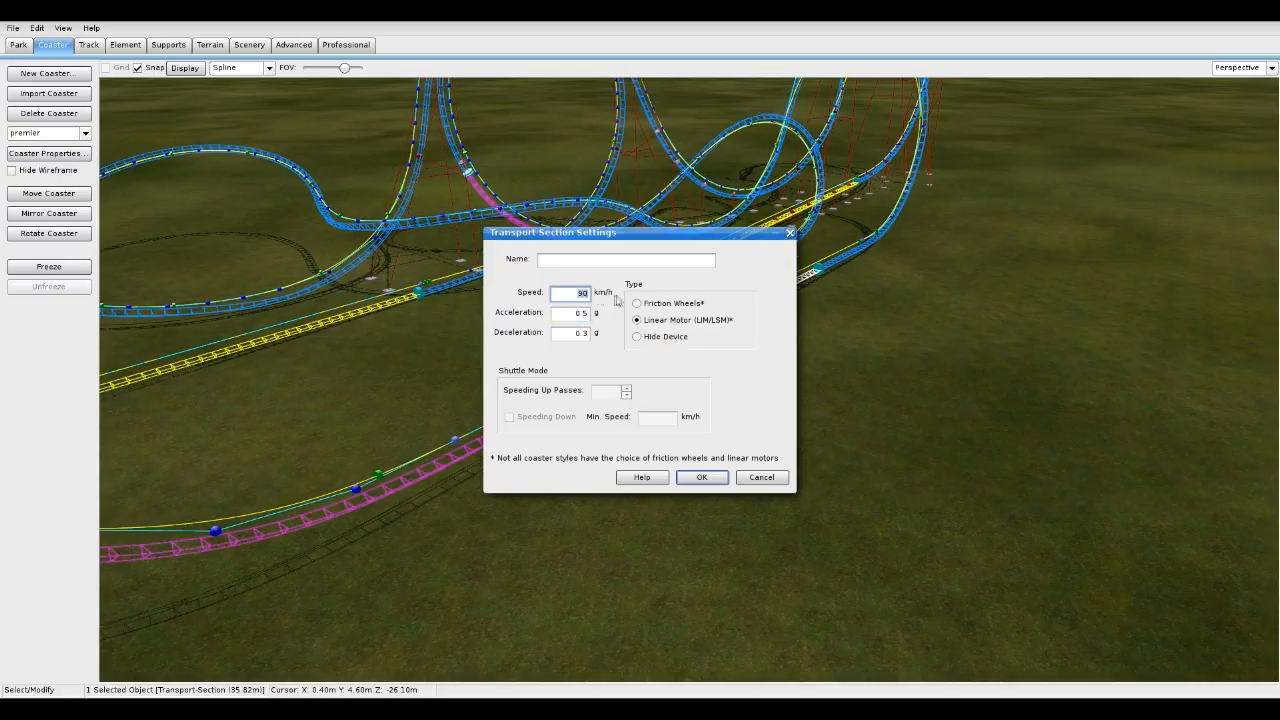
pyautogui.click(762, 478)
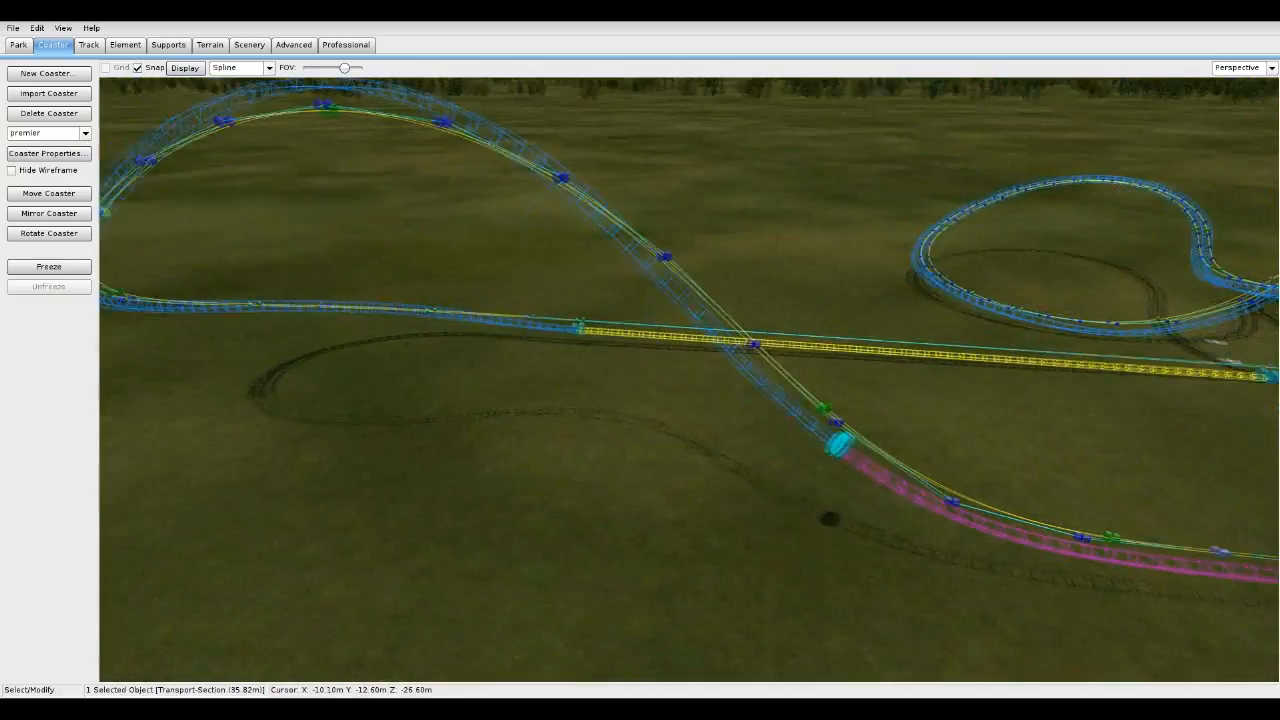
# - Look over the coaster's hills and loops and check the settings of the curved brake section adjoining the transport section
pyautogui.moveTo(479, 336); pyautogui.dragTo(617, 253, button='right')
pyautogui.press('w')
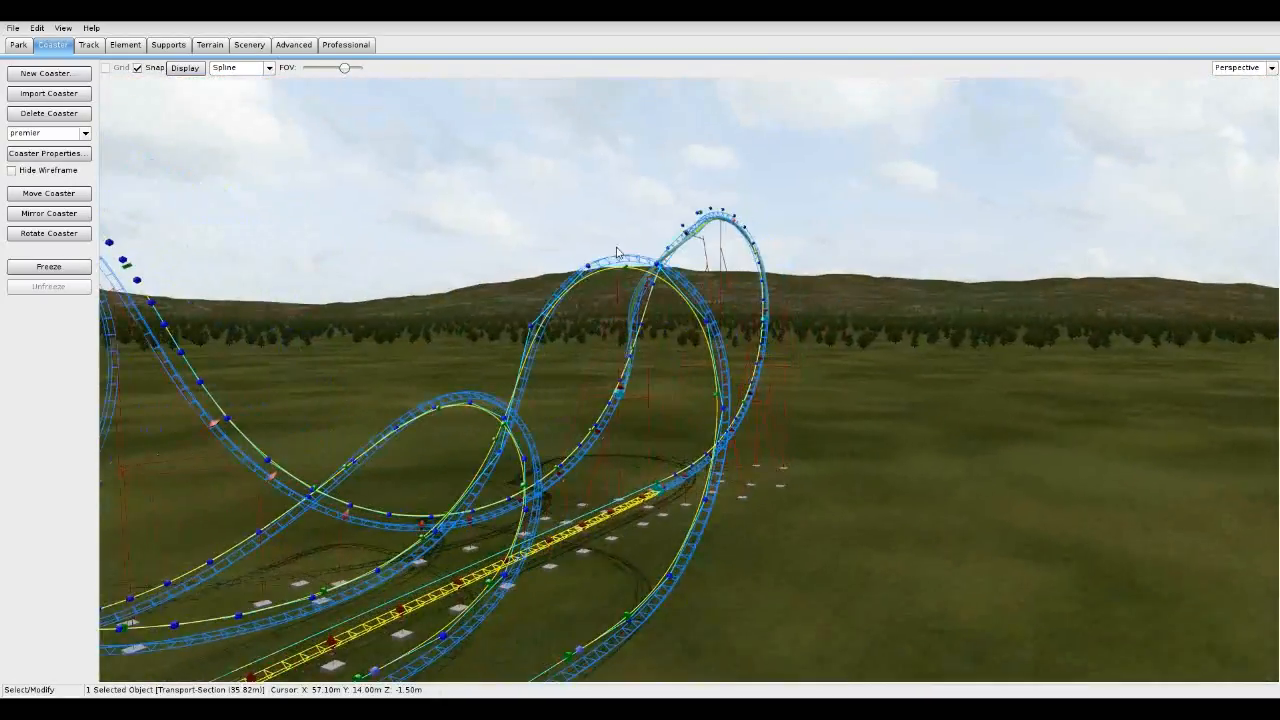
pyautogui.moveTo(675, 344); pyautogui.dragTo(696, 277, button='right')
pyautogui.press('s')
pyautogui.press('s')
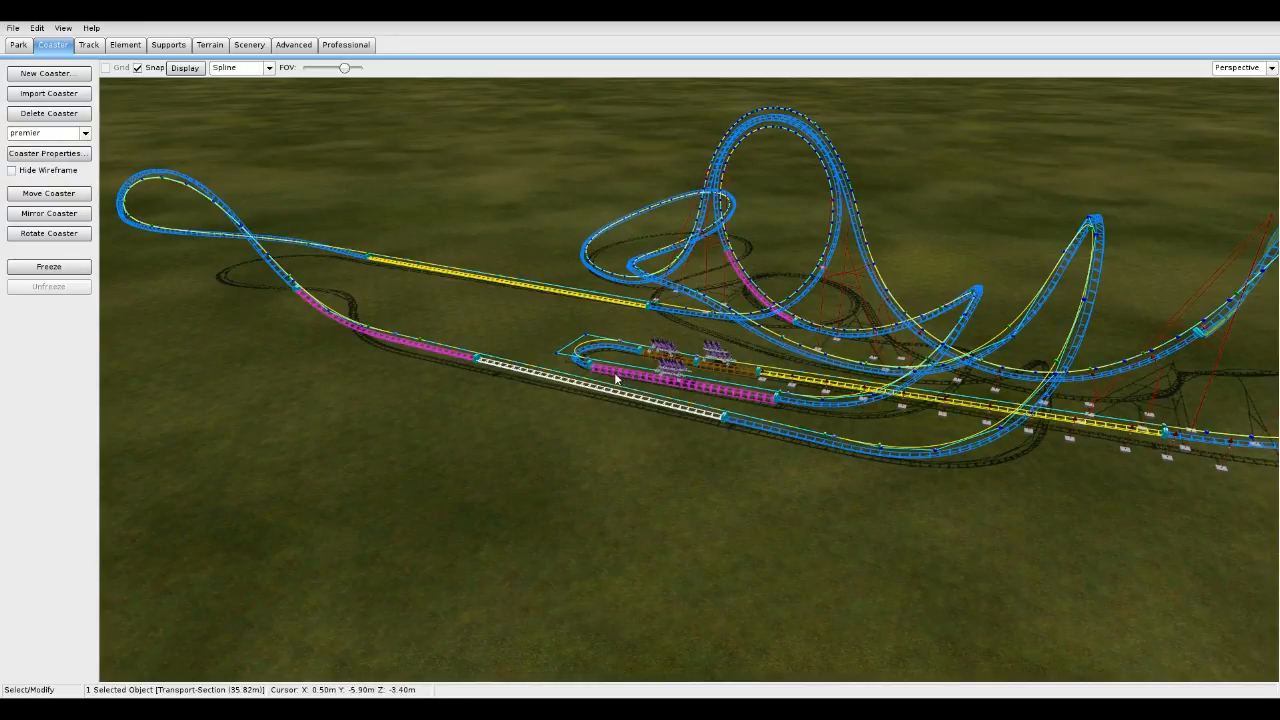
pyautogui.press('w')
pyautogui.press('a')
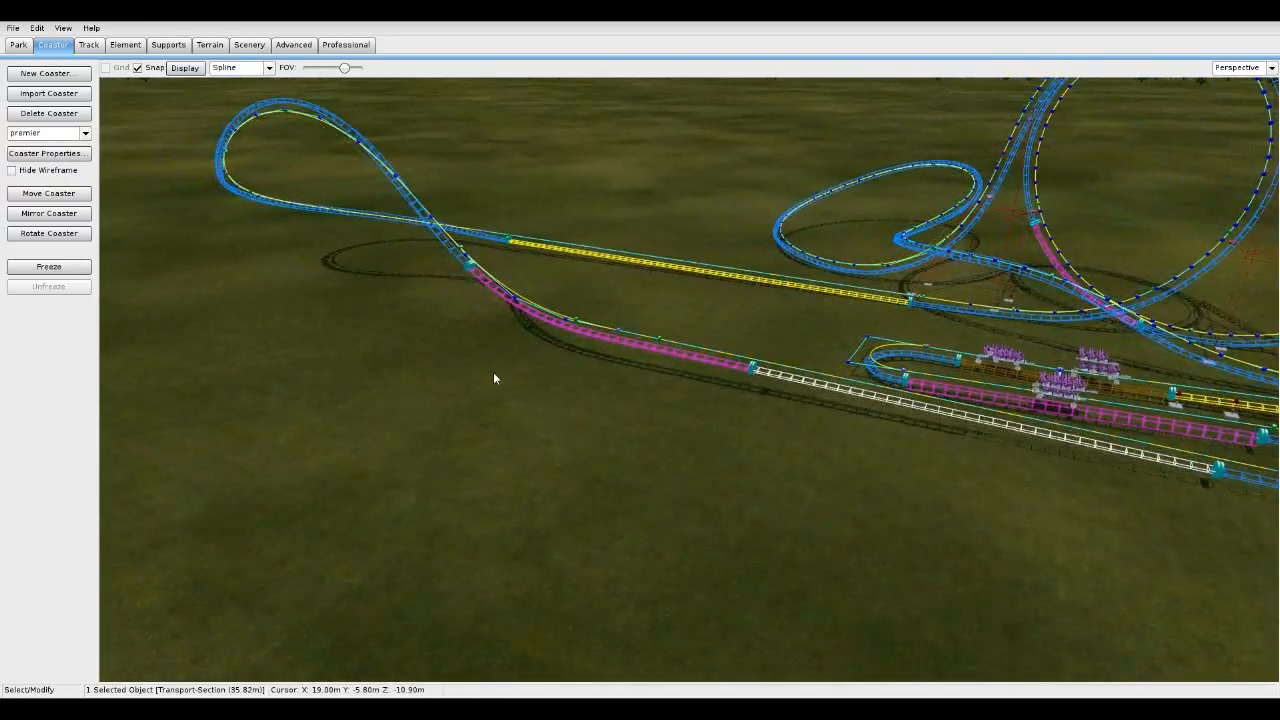
pyautogui.doubleClick(584, 333)
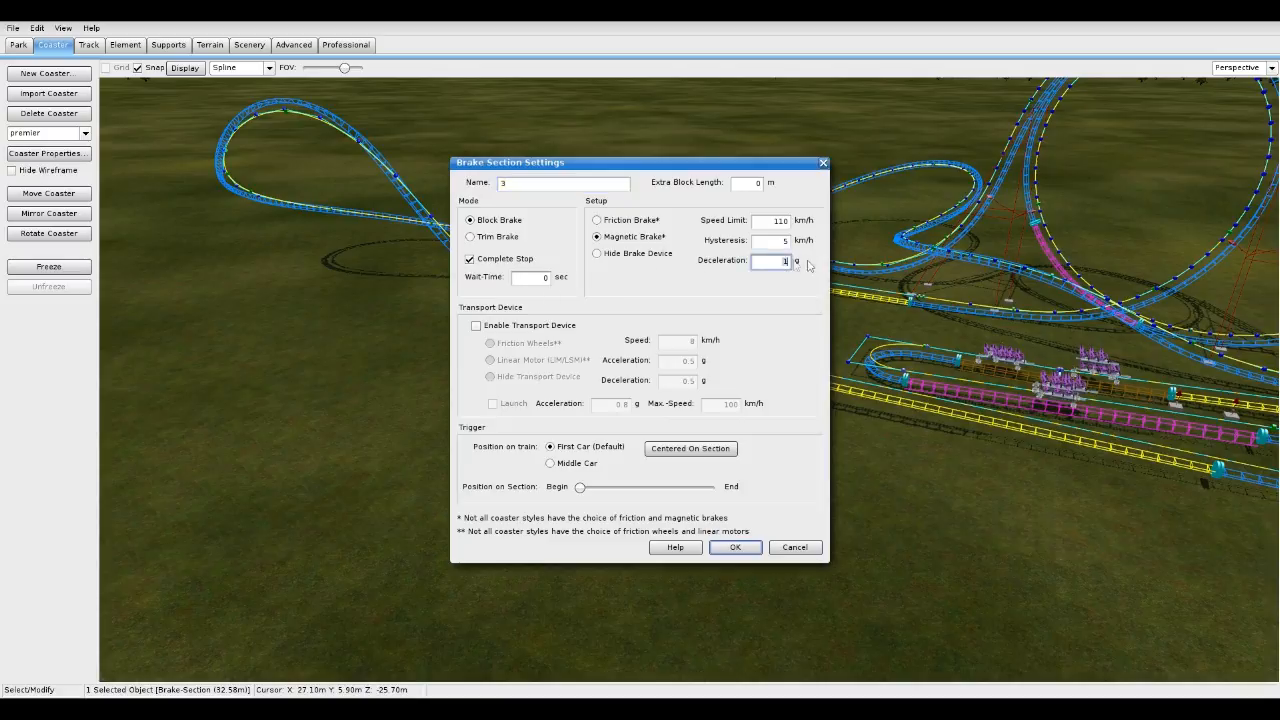
pyautogui.click(735, 548)
# - Switch the track overlay to Speed Comb and set the coaster's number of trains to 2
pyautogui.click(254, 72)
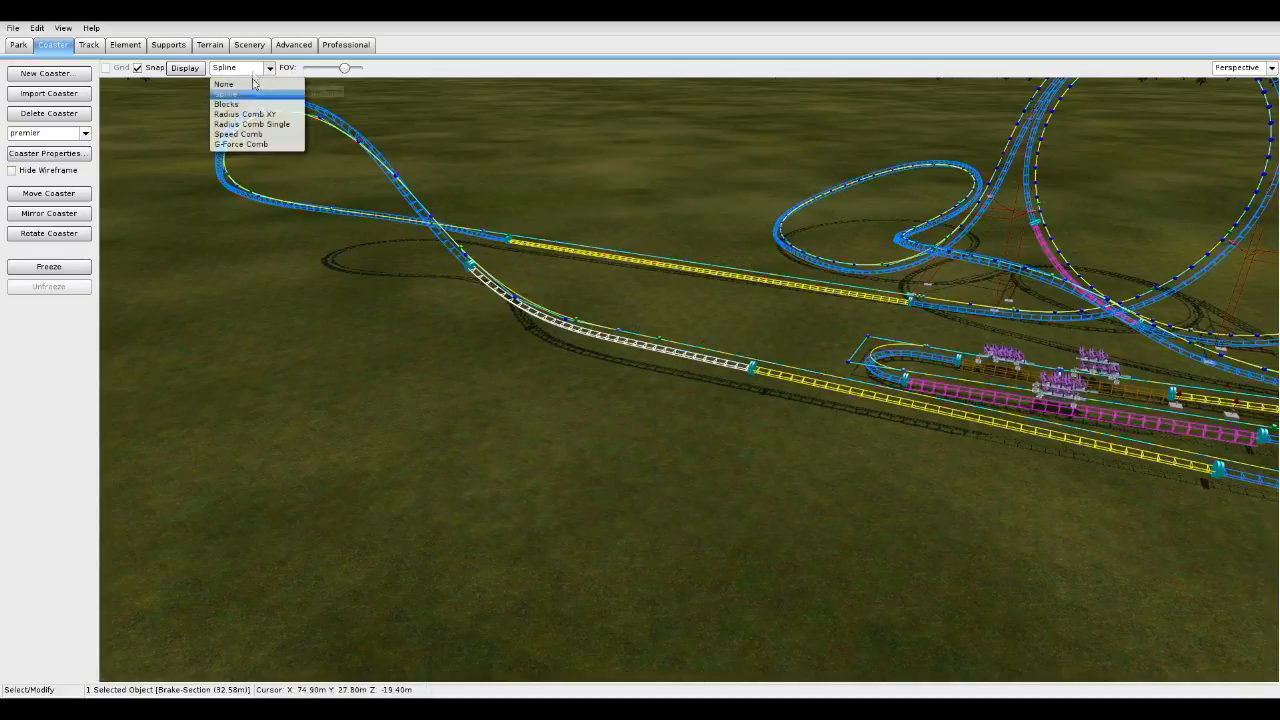
pyautogui.moveTo(357, 124); pyautogui.dragTo(431, 154, button='right')
pyautogui.click(50, 155)
pyautogui.click(572, 243)
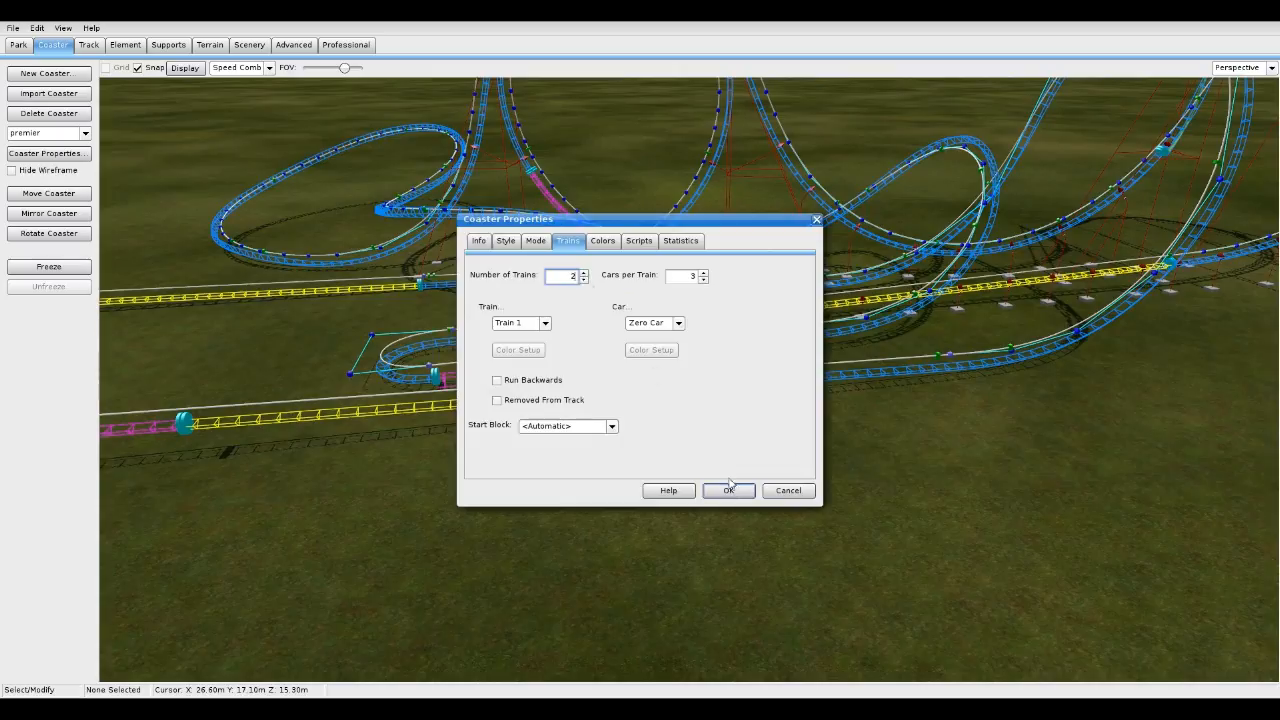
pyautogui.click(729, 490)
# - Check the estimated speed along the curved brake section and its speed limit setting
pyautogui.moveTo(690, 370); pyautogui.dragTo(881, 409, button='right')
pyautogui.moveTo(586, 302); pyautogui.dragTo(770, 338, button='right')
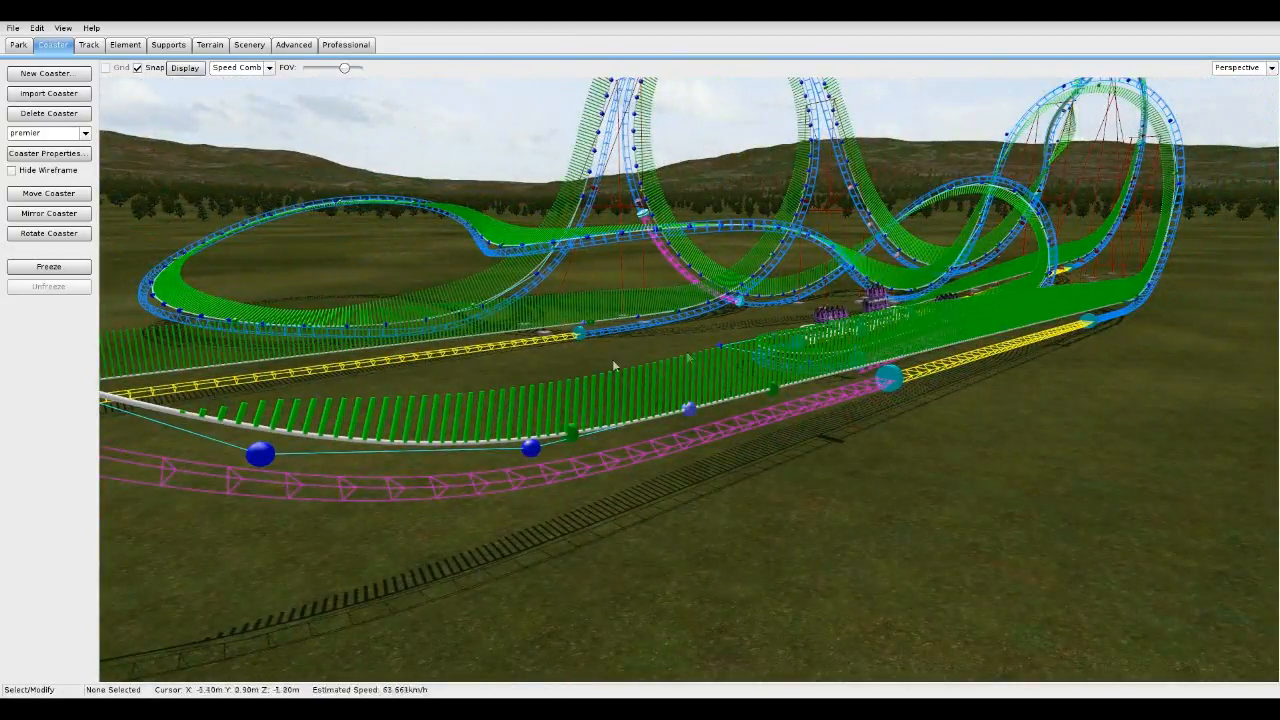
pyautogui.doubleClick(424, 488)
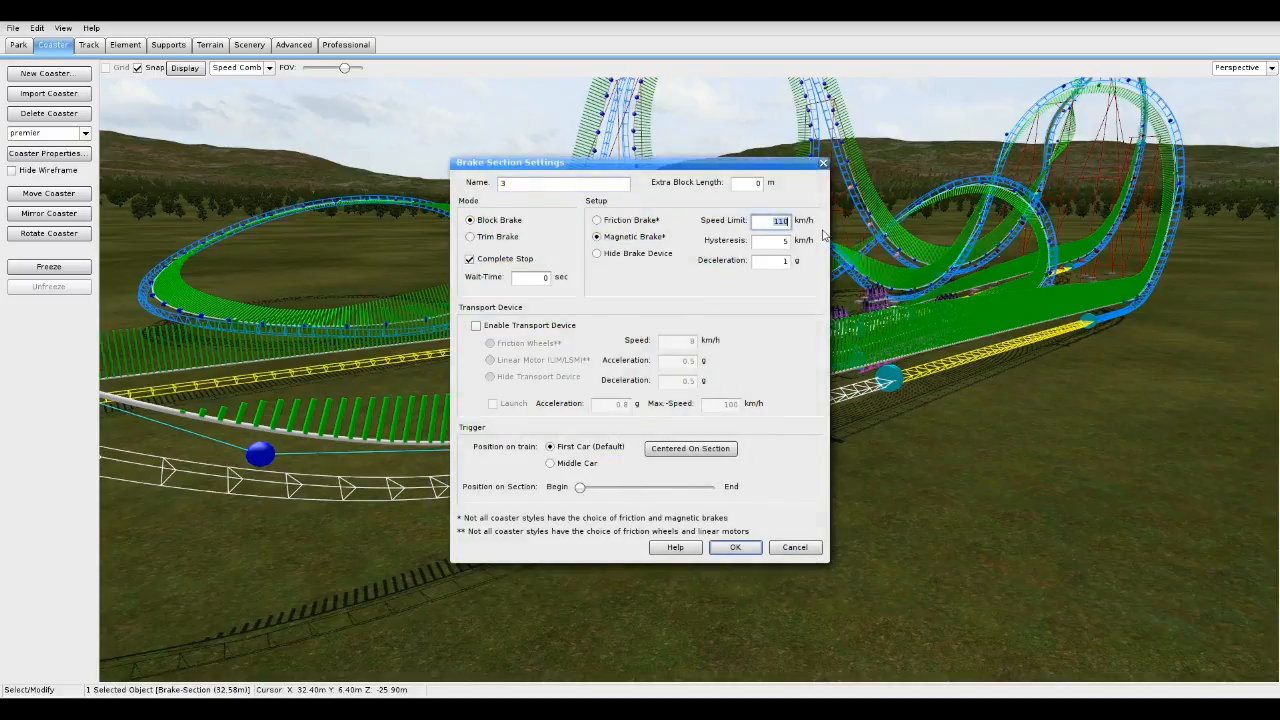
pyautogui.click(794, 553)
# - Examine the speed comb along the whole layout, from the brake section to the tall looping elements
pyautogui.moveTo(950, 378); pyautogui.dragTo(745, 416, button='right')
pyautogui.press('s')
pyautogui.press('a')
pyautogui.press('w')
pyautogui.press('w')
pyautogui.press('d')
pyautogui.press('w')
pyautogui.press('s')
pyautogui.press('w')
pyautogui.press('s')
pyautogui.press('a')
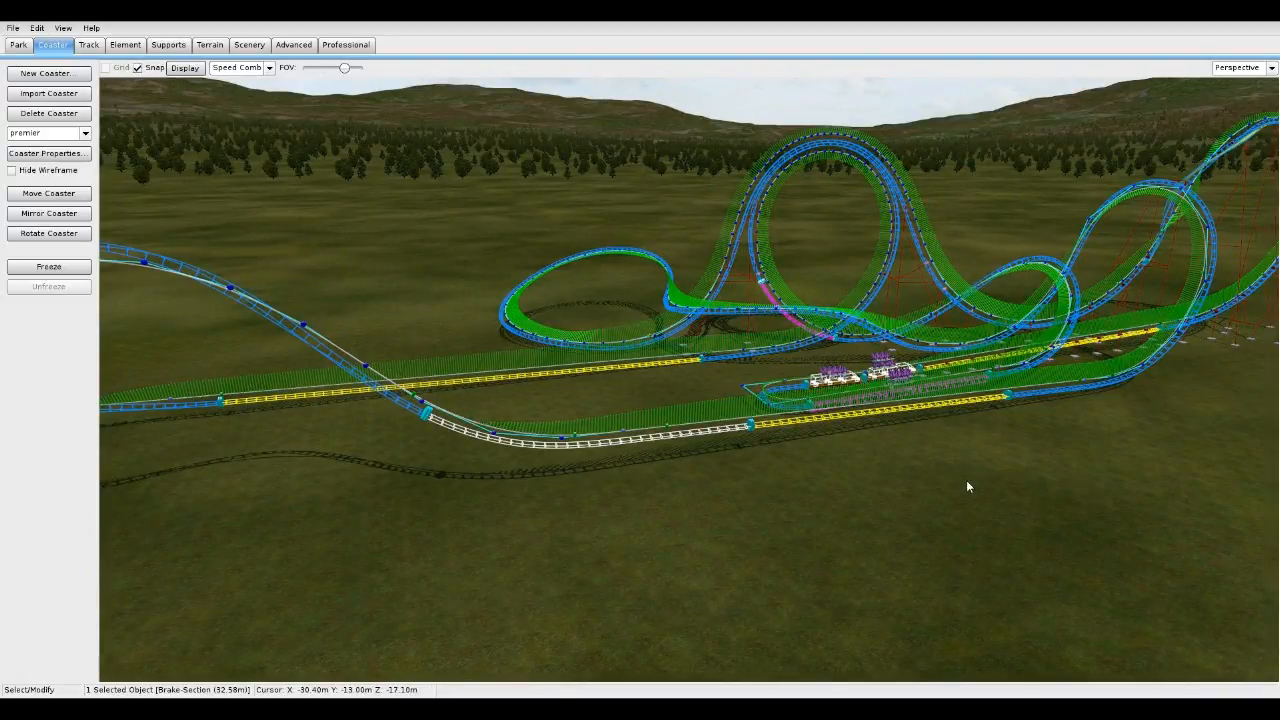
pyautogui.moveTo(966, 486); pyautogui.dragTo(1088, 462, button='right')
pyautogui.press('w')
pyautogui.press('w')
pyautogui.press('w')
pyautogui.press('s')
pyautogui.press('w')
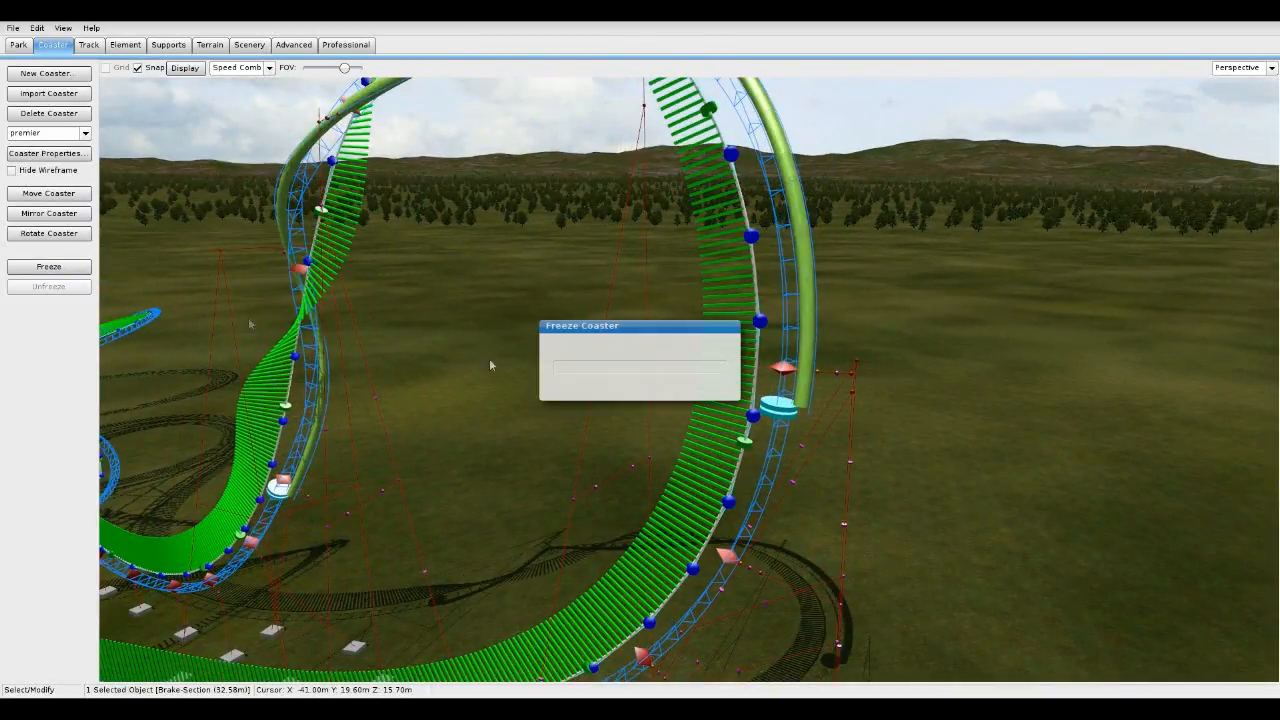